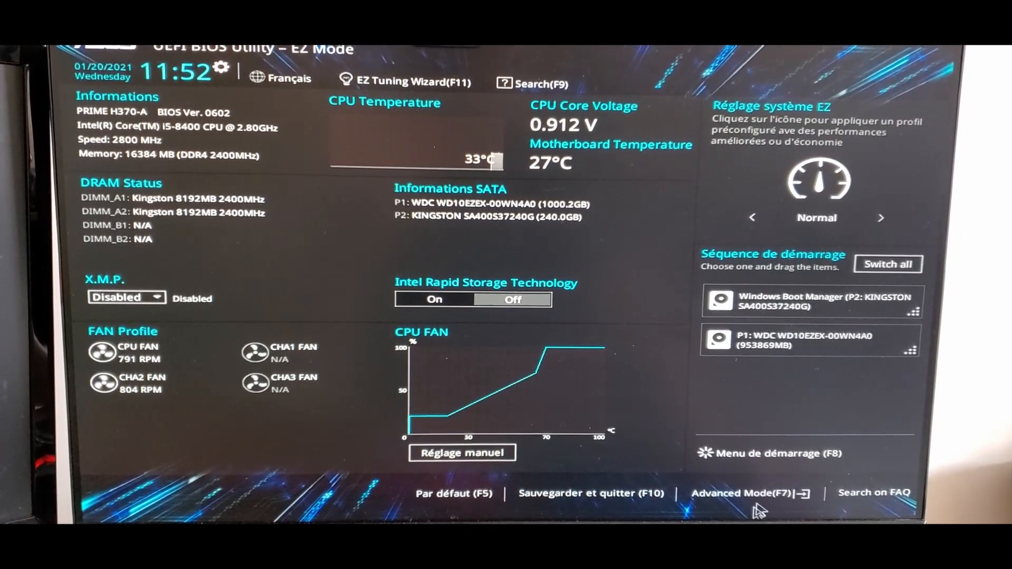
Step: Set Intel (VMX) Virtualization Technology to Activé in the BIOS advanced processor configuration, and save and exit
{"action": "left_click", "coordinate": [748, 498]}
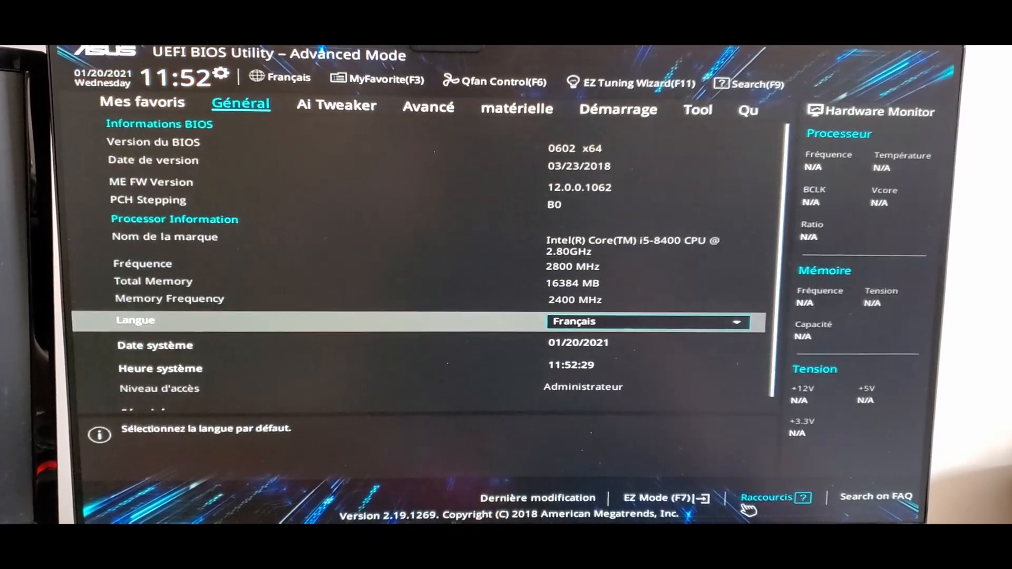
{"action": "left_click", "coordinate": [432, 105]}
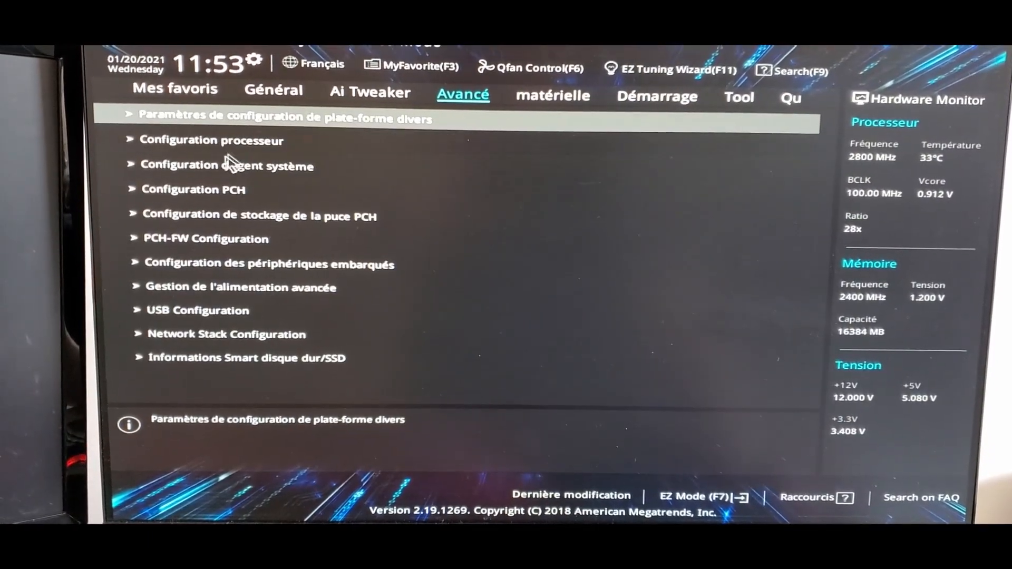
{"action": "left_click", "coordinate": [222, 144]}
{"action": "scroll", "coordinate": [307, 176], "scroll_direction": "down", "scroll_amount": 10}
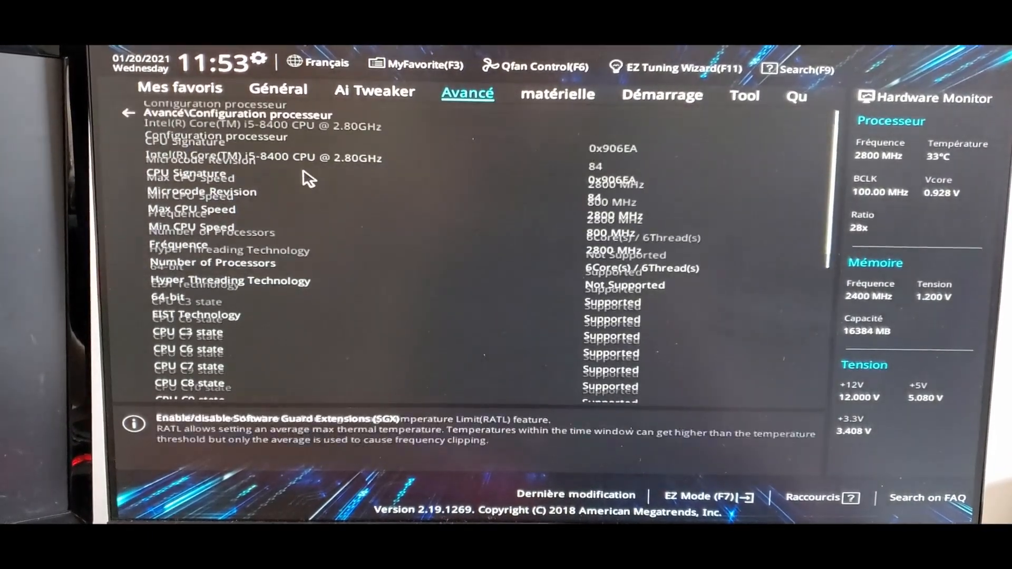
{"action": "scroll", "coordinate": [495, 253], "scroll_direction": "down", "scroll_amount": 1}
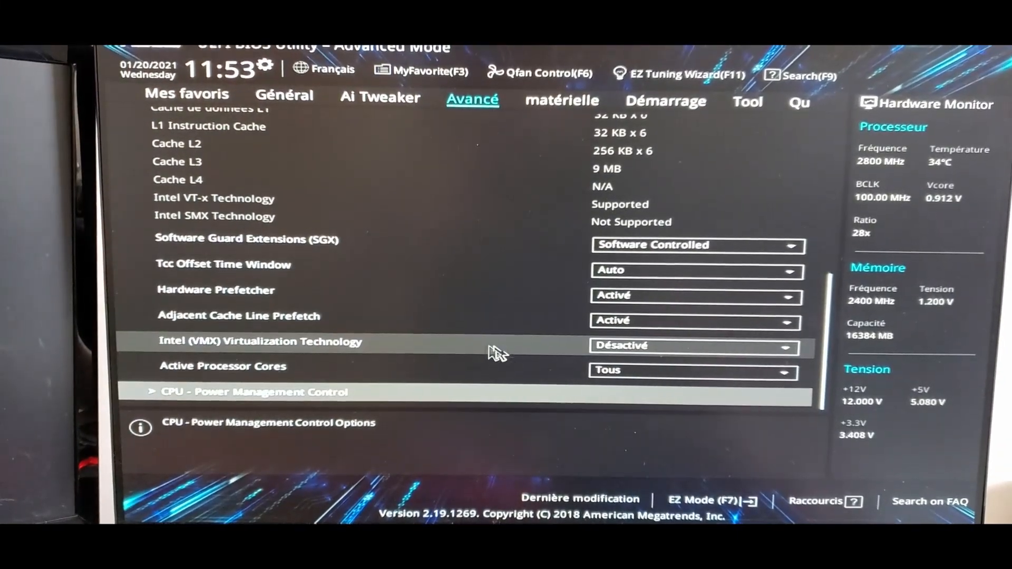
{"action": "left_click", "coordinate": [665, 352]}
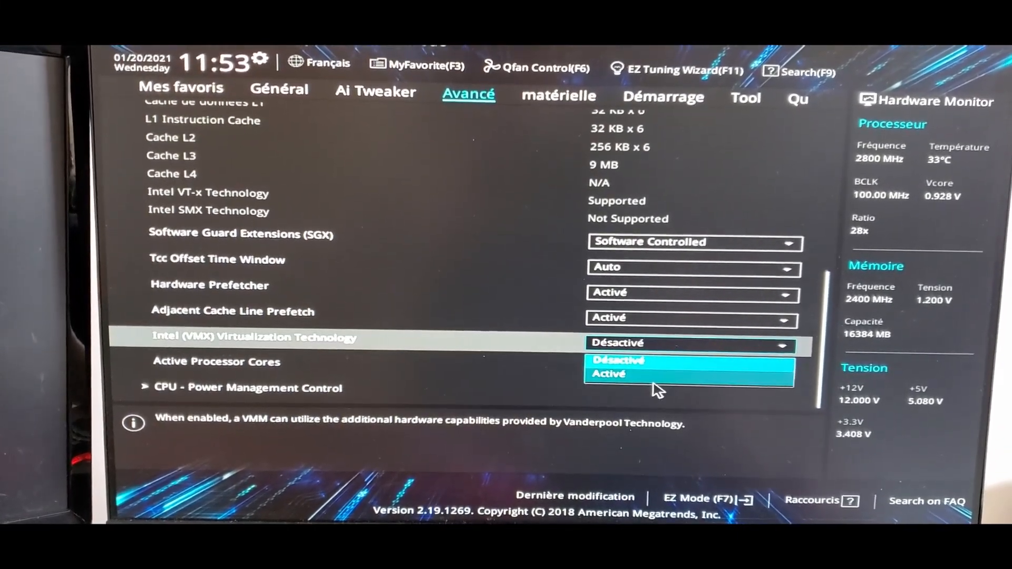
{"action": "left_click", "coordinate": [658, 377]}
{"action": "key", "text": "F10"}
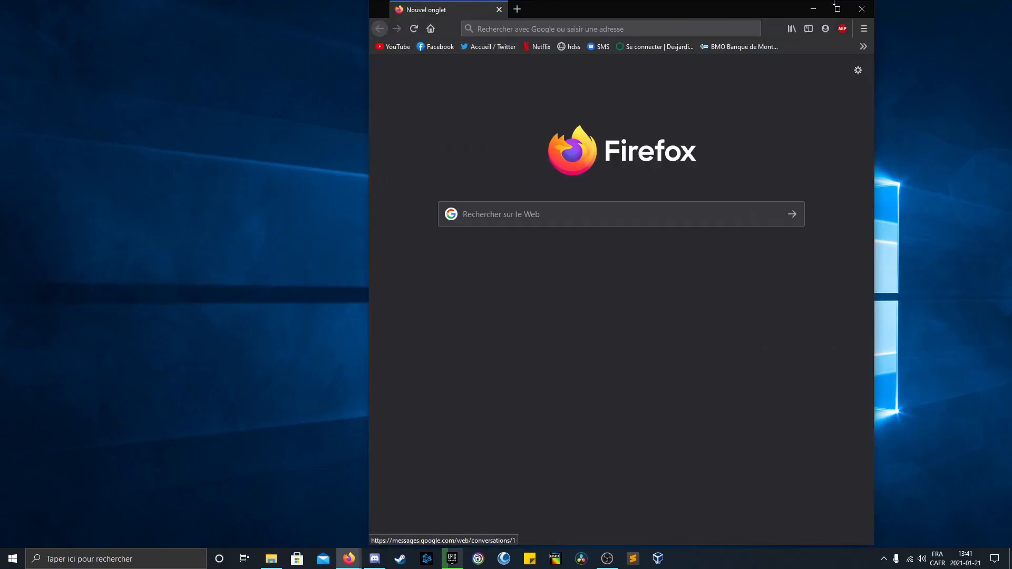
Step: Search the web for "virtuel box" in a maximized Firefox window and open the official Oracle VM VirtualBox site
{"action": "double_click", "coordinate": [814, 15]}
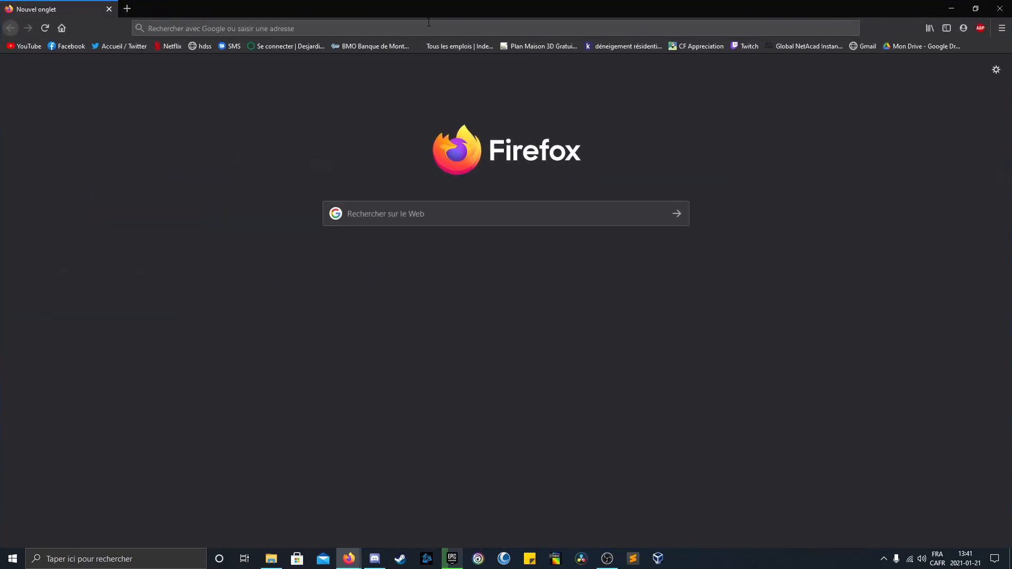
{"action": "left_click", "coordinate": [428, 22]}
{"action": "type", "text": "virt"}
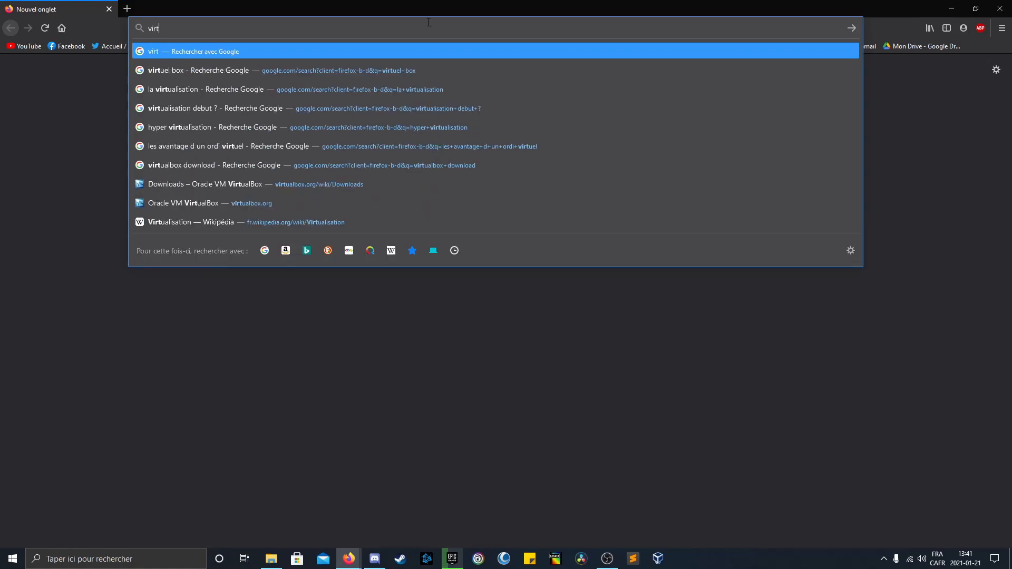
{"action": "type", "text": "uel box"}
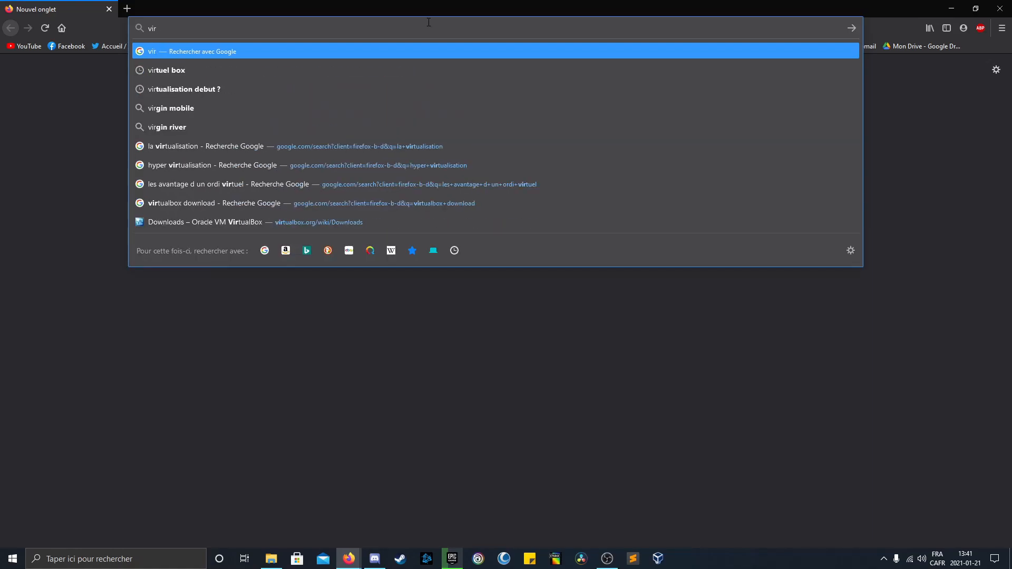
{"action": "key", "text": "Return"}
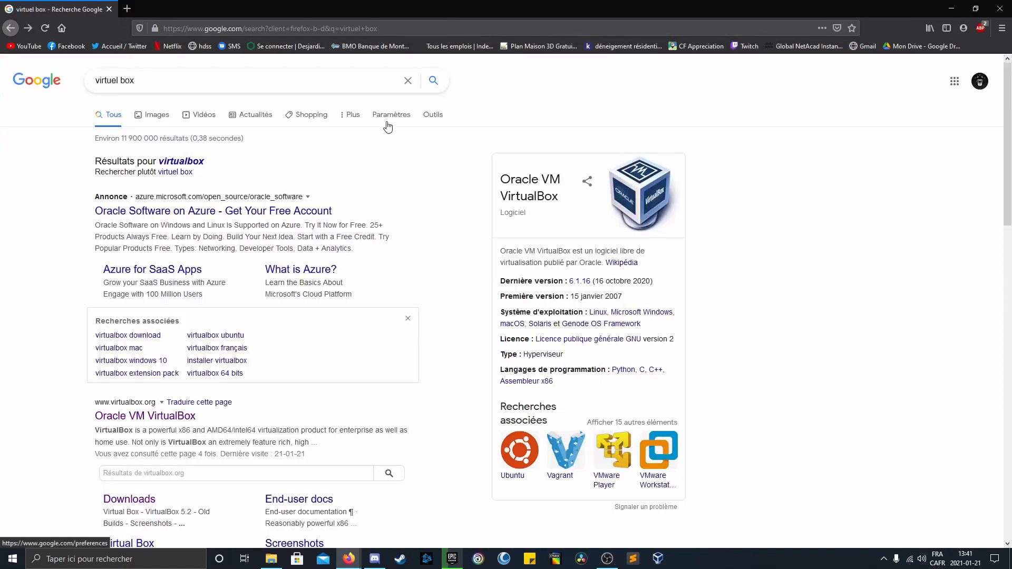
{"action": "scroll", "coordinate": [161, 380], "scroll_direction": "down", "scroll_amount": 2}
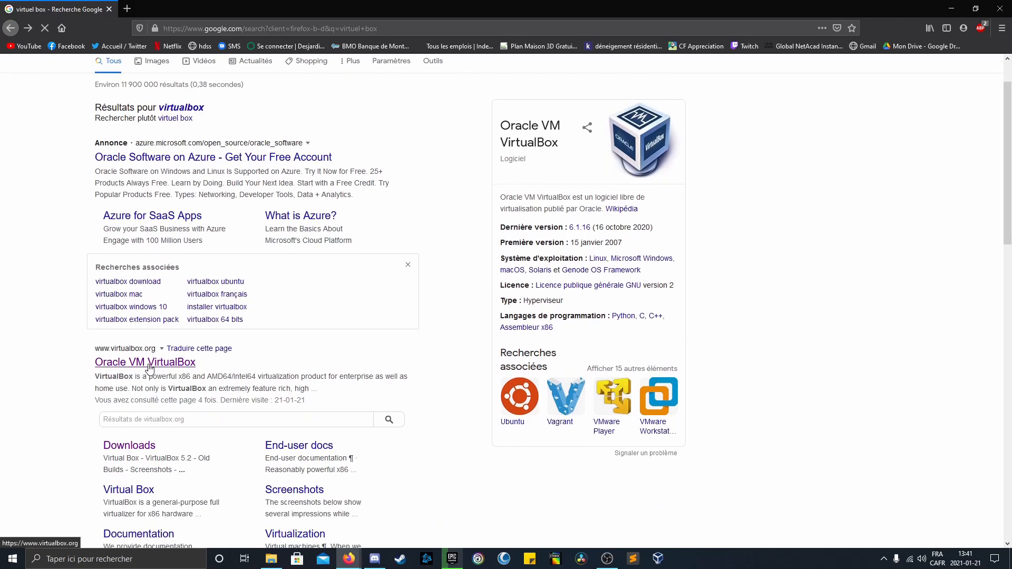
{"action": "left_click", "coordinate": [155, 367]}
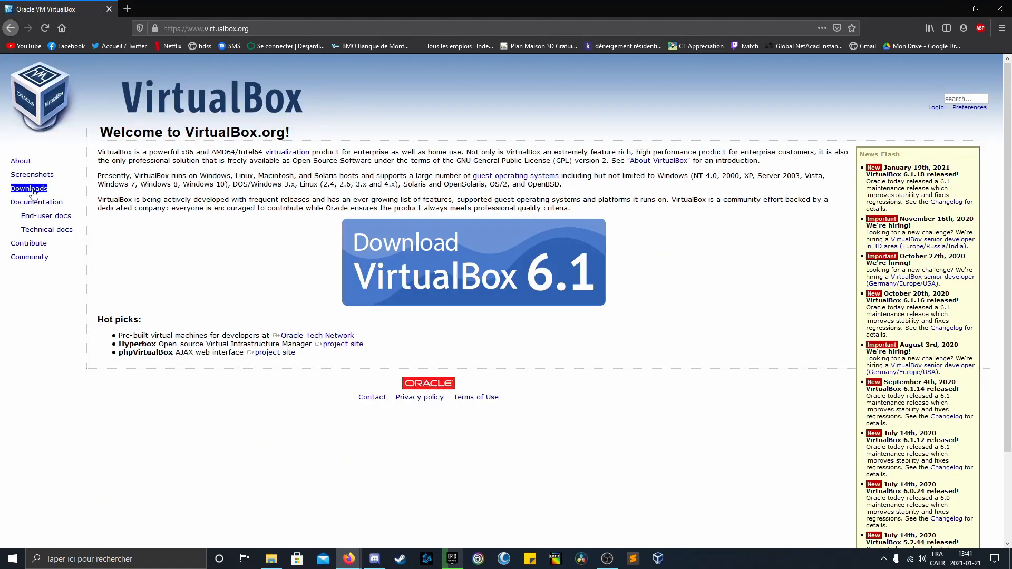
Step: Download the VirtualBox 6.1.18 installer for Windows hosts and save the file
{"action": "left_click", "coordinate": [32, 189]}
{"action": "scroll", "coordinate": [148, 211], "scroll_direction": "down", "scroll_amount": 2}
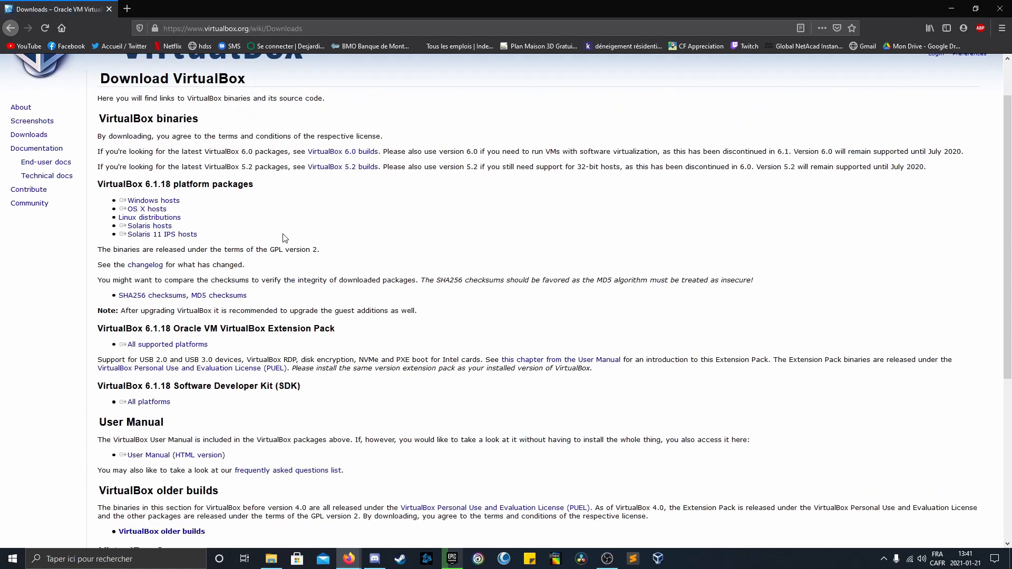
{"action": "left_click", "coordinate": [148, 202]}
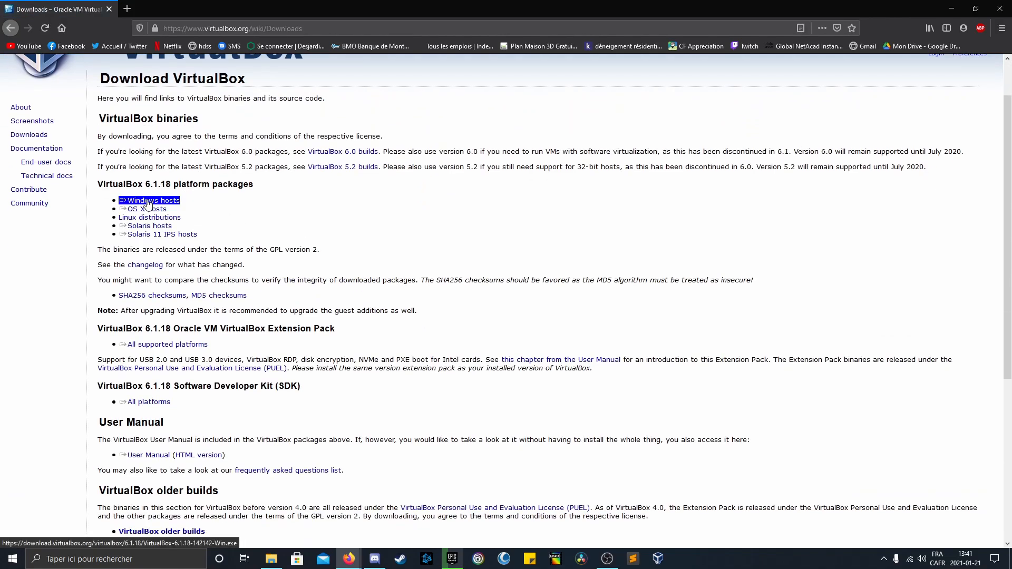
{"action": "left_click", "coordinate": [148, 202]}
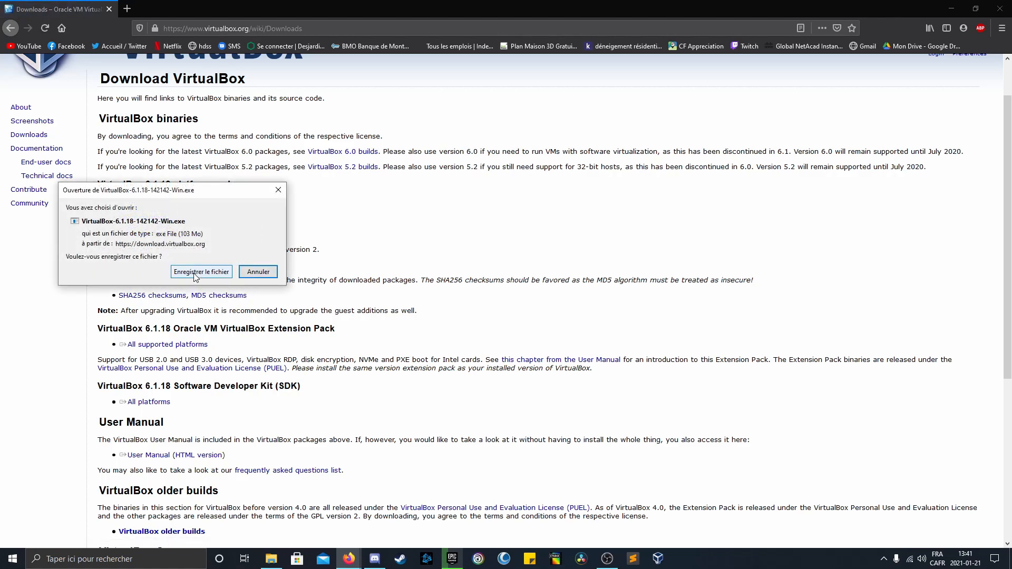
{"action": "left_click", "coordinate": [195, 273]}
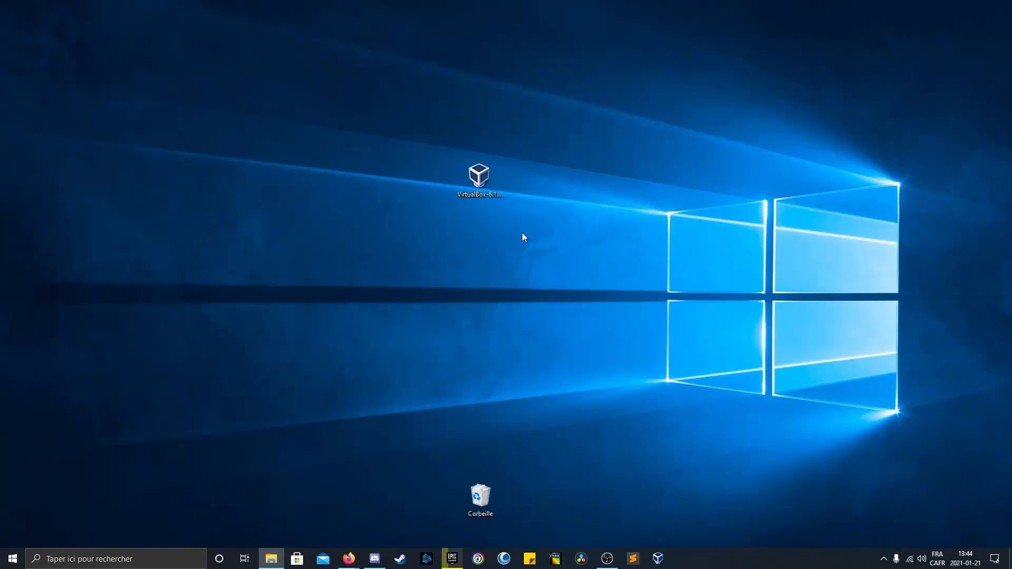
Step: Start the VirtualBox 6.1.18 installer with default features, and deselect the quick-launch shortcut and start-menu entries
{"action": "double_click", "coordinate": [485, 179]}
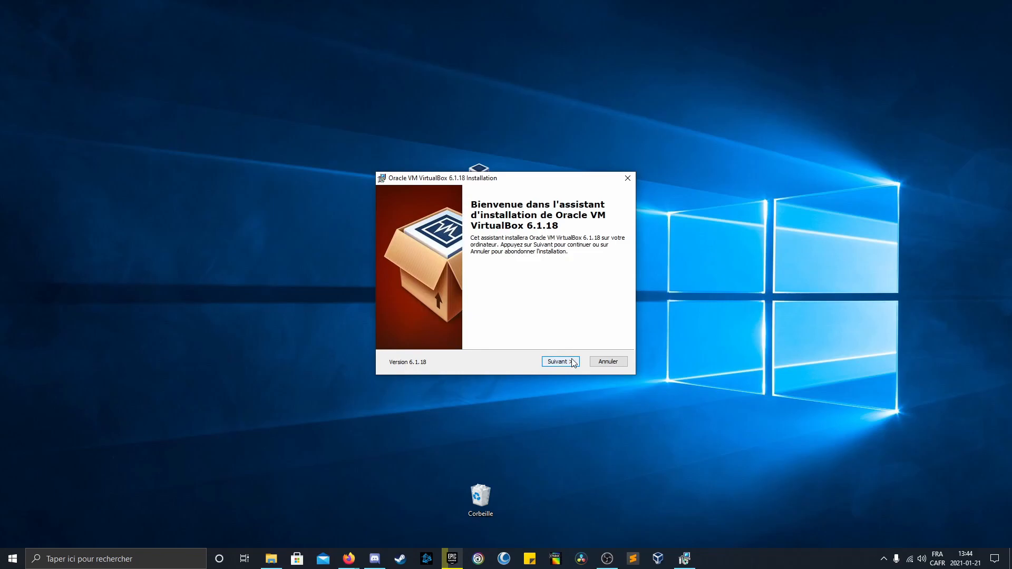
{"action": "left_click", "coordinate": [572, 361]}
{"action": "left_click", "coordinate": [572, 361]}
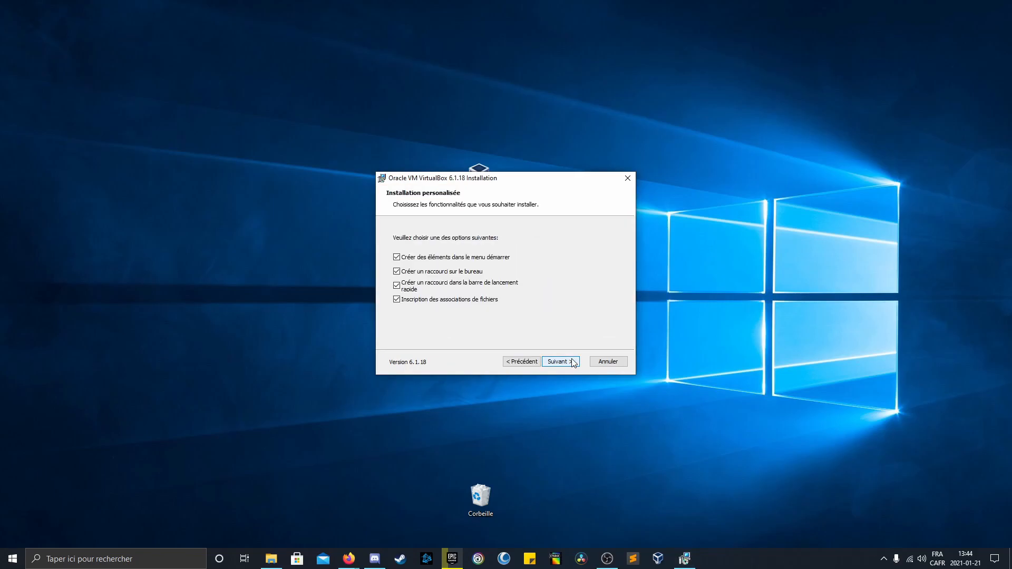
{"action": "left_click", "coordinate": [407, 287]}
{"action": "left_click", "coordinate": [409, 259]}
Step: Accept the remaining setup pages, install VirtualBox 6.1.18 and finish the wizard
{"action": "left_click", "coordinate": [566, 364]}
{"action": "left_click", "coordinate": [561, 363]}
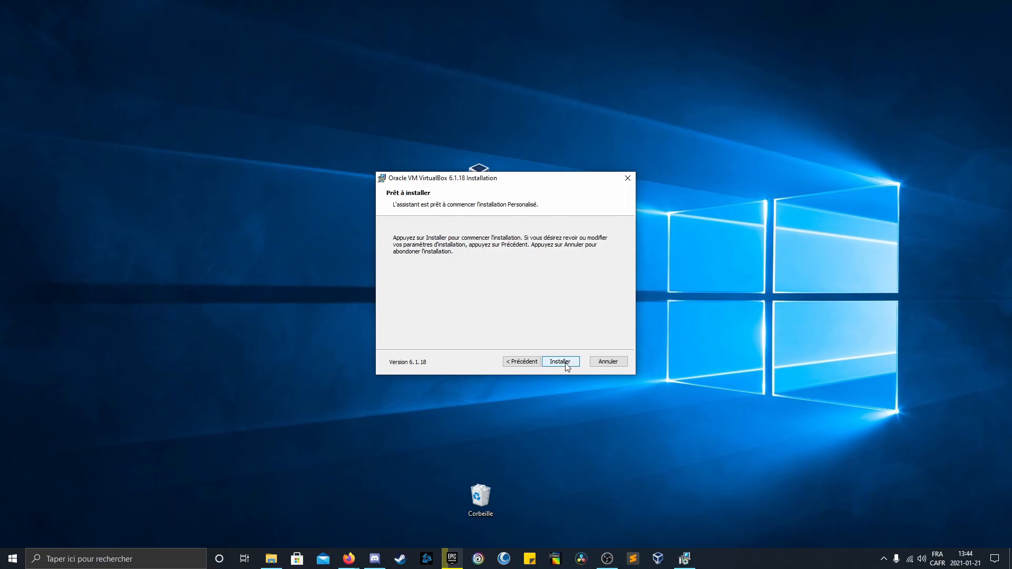
{"action": "left_click", "coordinate": [561, 362]}
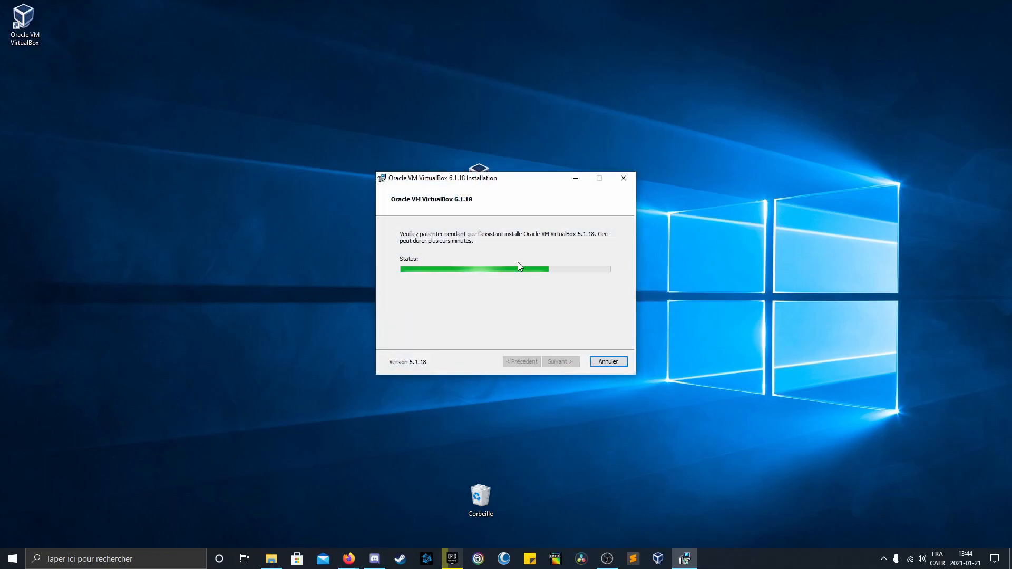
{"action": "left_click", "coordinate": [561, 362]}
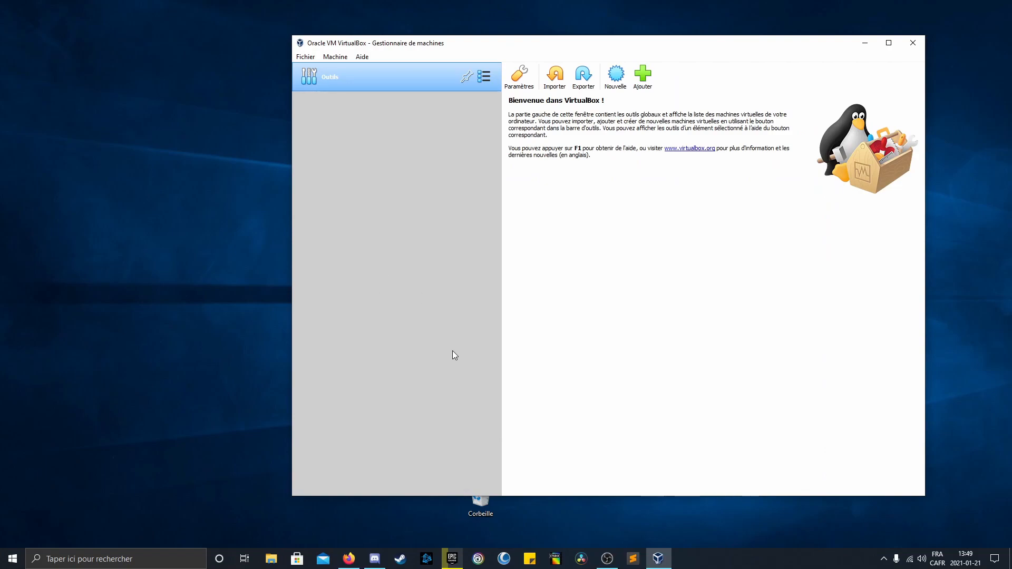
Step: Start a new virtual machine named babouche and choose the VM (V:) drive as its machine folder
{"action": "left_click", "coordinate": [615, 79]}
{"action": "type", "text": "babouche"}
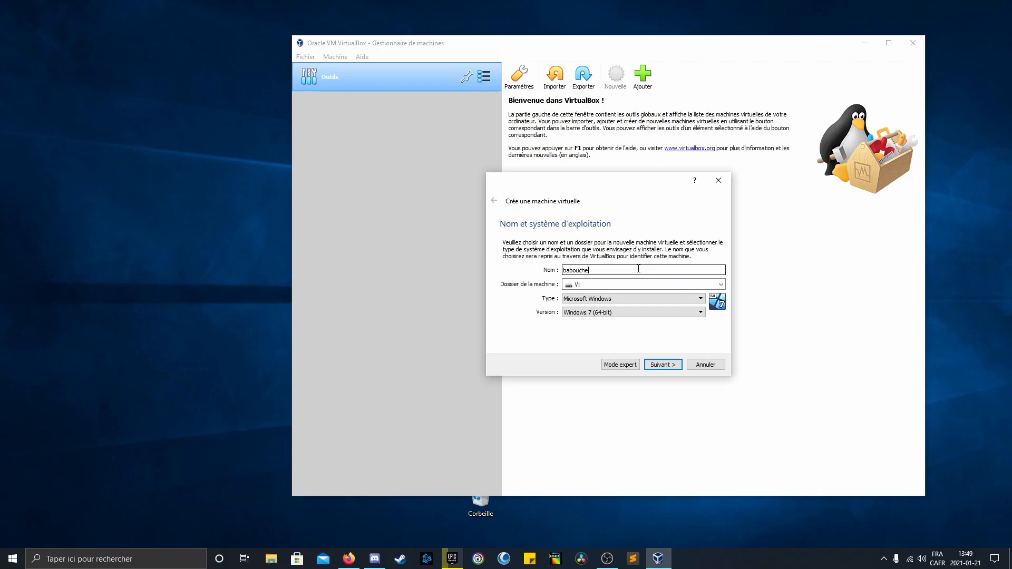
{"action": "left_click", "coordinate": [723, 285]}
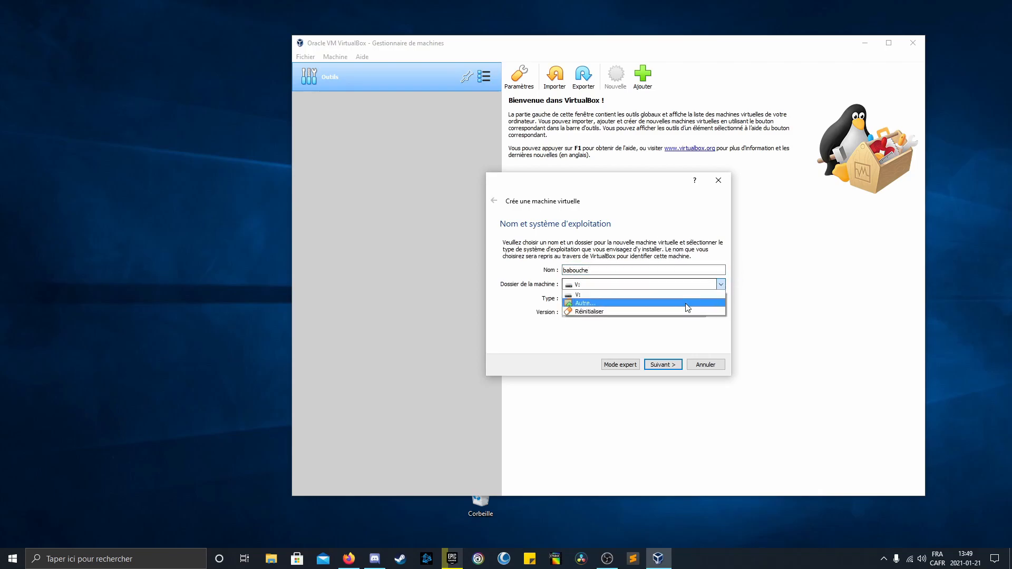
{"action": "left_click", "coordinate": [687, 303]}
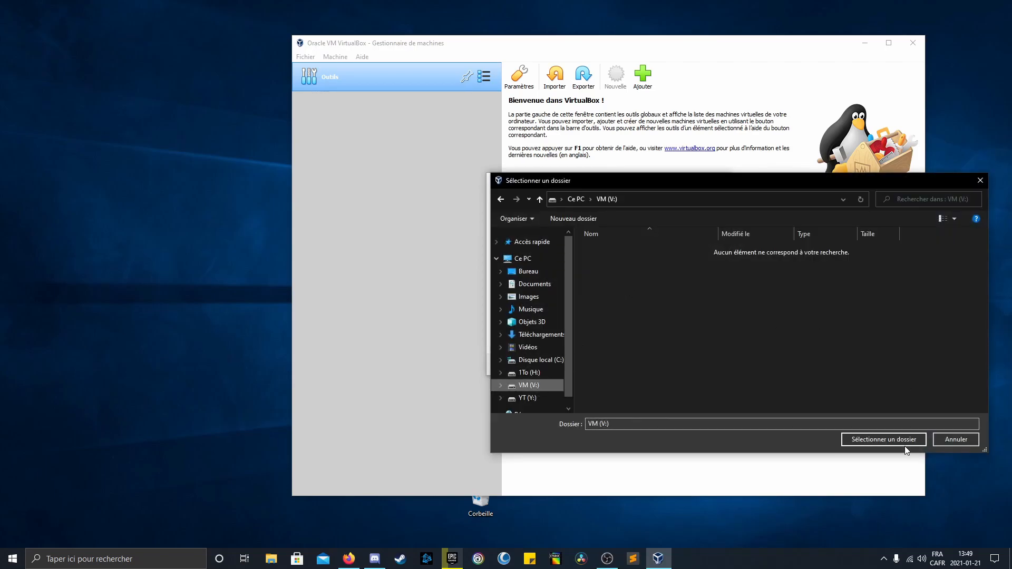
{"action": "left_click", "coordinate": [891, 441]}
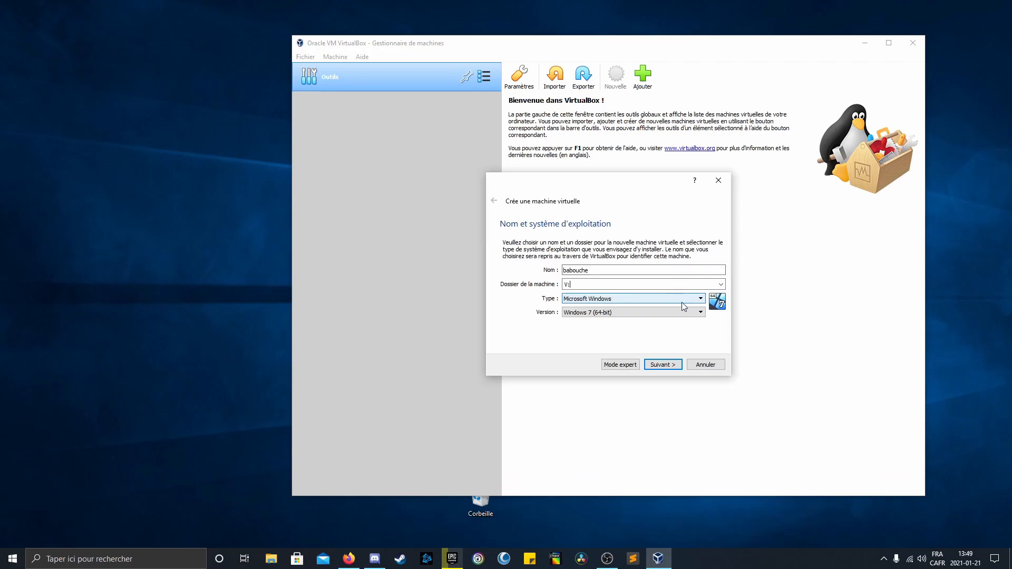
Step: Set the machine's system type to Microsoft Windows and its version to Windows 10 (64-bit), and continue
{"action": "left_click", "coordinate": [695, 314]}
{"action": "scroll", "coordinate": [692, 352], "scroll_direction": "down", "scroll_amount": 3}
{"action": "left_click", "coordinate": [653, 299]}
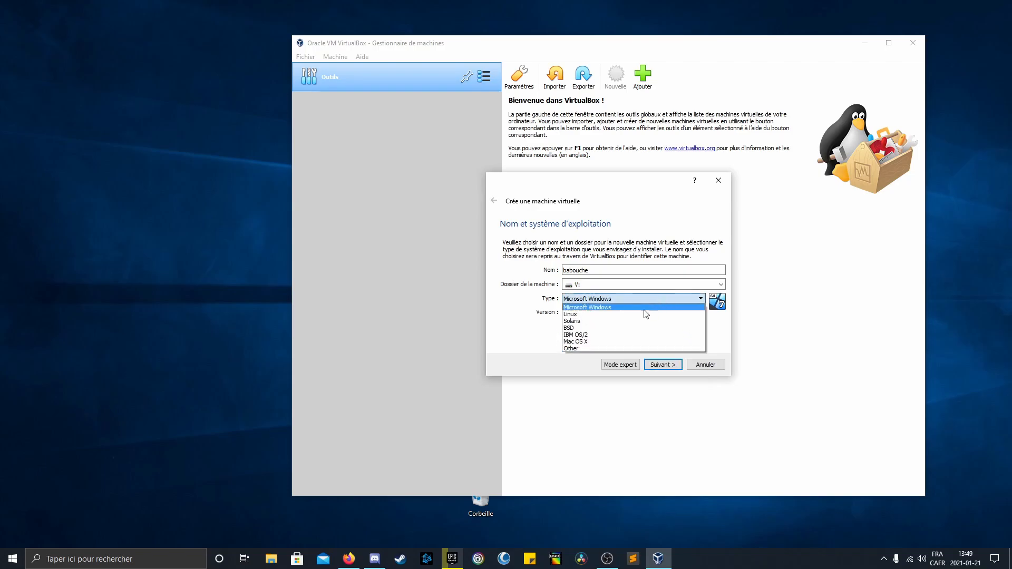
{"action": "left_click", "coordinate": [625, 298]}
{"action": "left_click", "coordinate": [647, 311]}
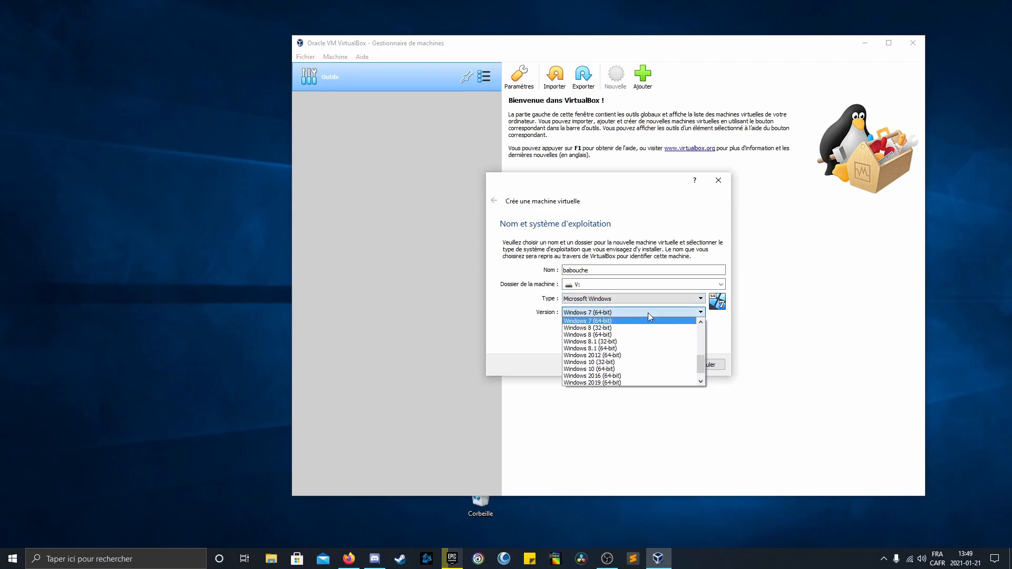
{"action": "left_click", "coordinate": [658, 369]}
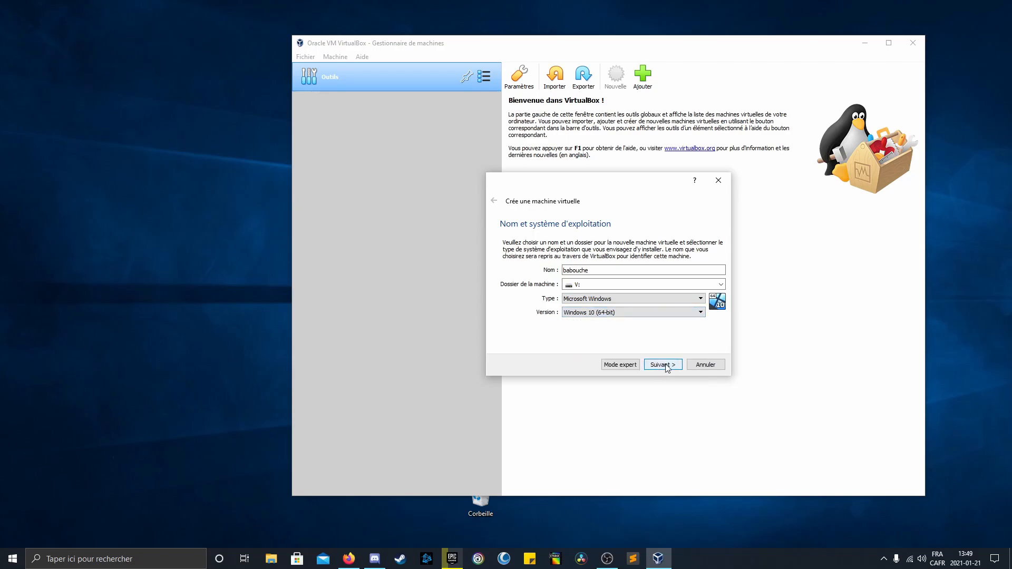
{"action": "left_click", "coordinate": [666, 367]}
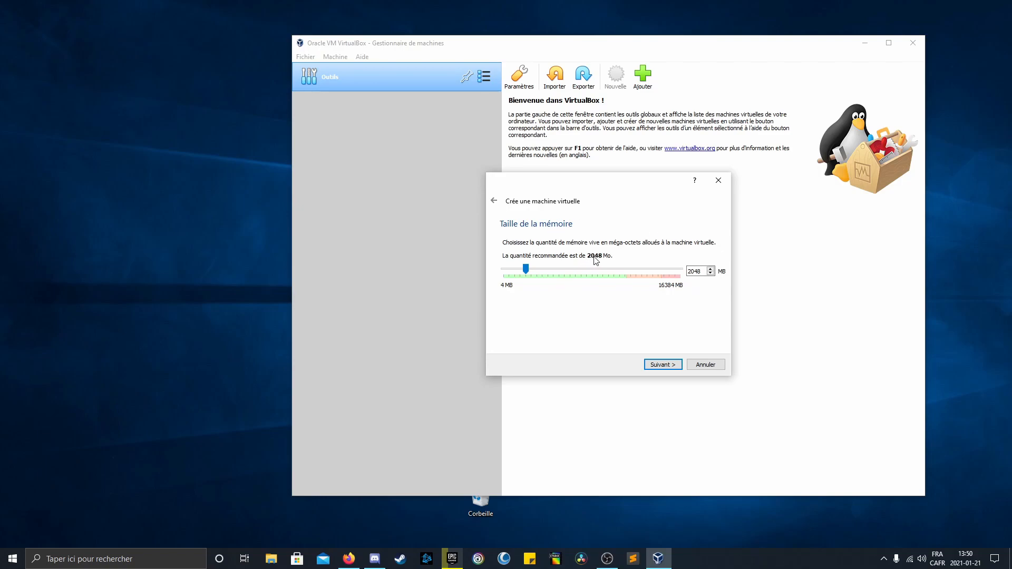
Step: Set the virtual machine's memory size to 4048 MB and continue to the hard disk settings
{"action": "double_click", "coordinate": [699, 272]}
{"action": "type", "text": "4048"}
{"action": "left_click", "coordinate": [664, 365]}
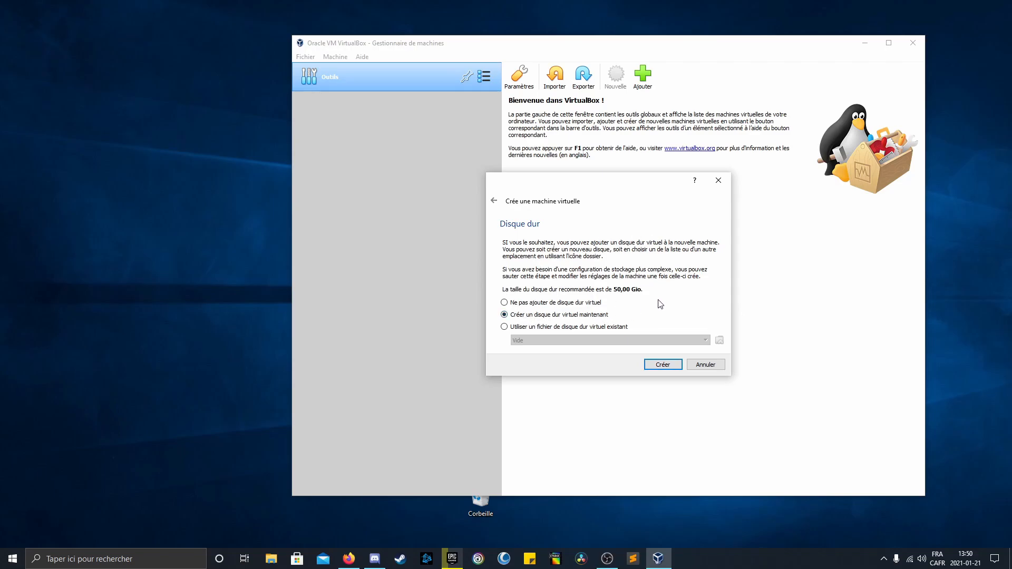
Step: Create a new VDI virtual hard disk for babouche with a size of 30 Gio
{"action": "left_click", "coordinate": [663, 364]}
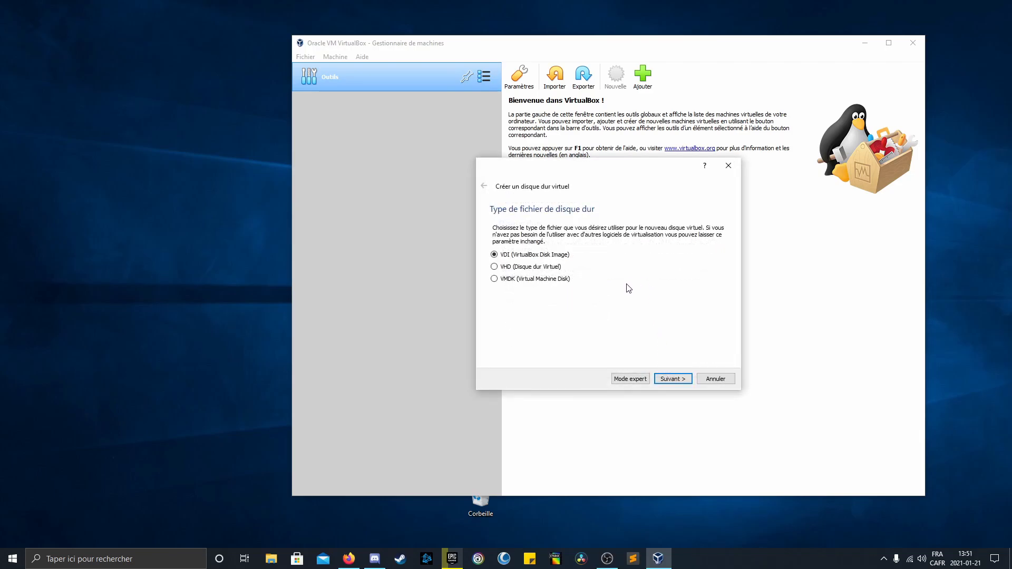
{"action": "left_click", "coordinate": [678, 379]}
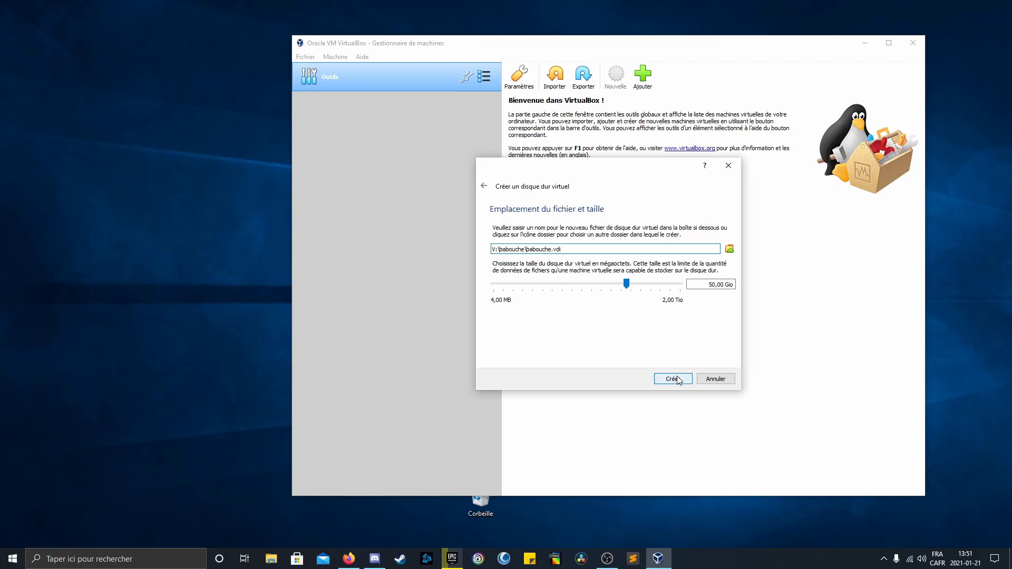
{"action": "left_click", "coordinate": [715, 284]}
{"action": "double_click", "coordinate": [714, 285]}
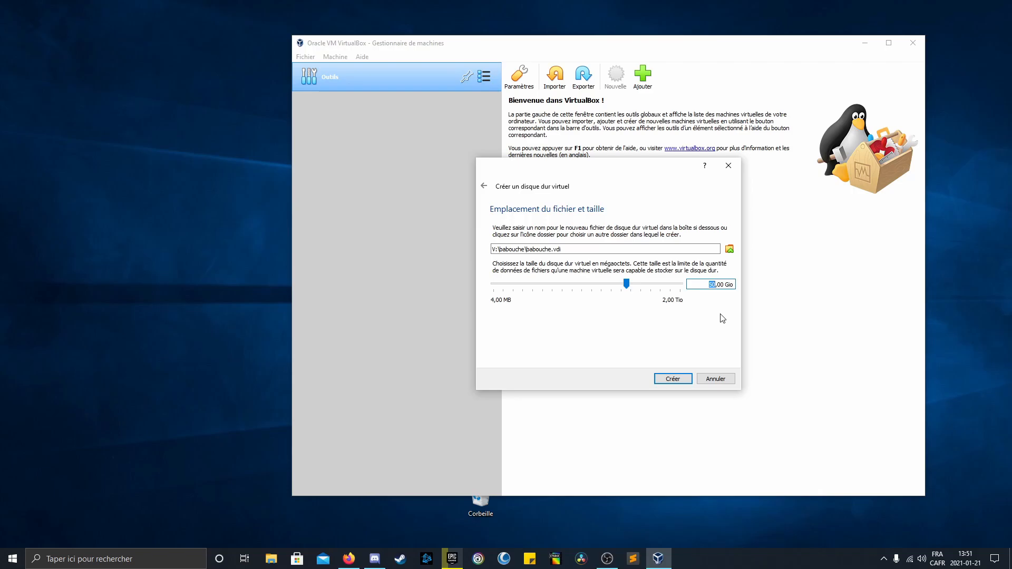
{"action": "type", "text": "30"}
{"action": "left_click", "coordinate": [673, 380]}
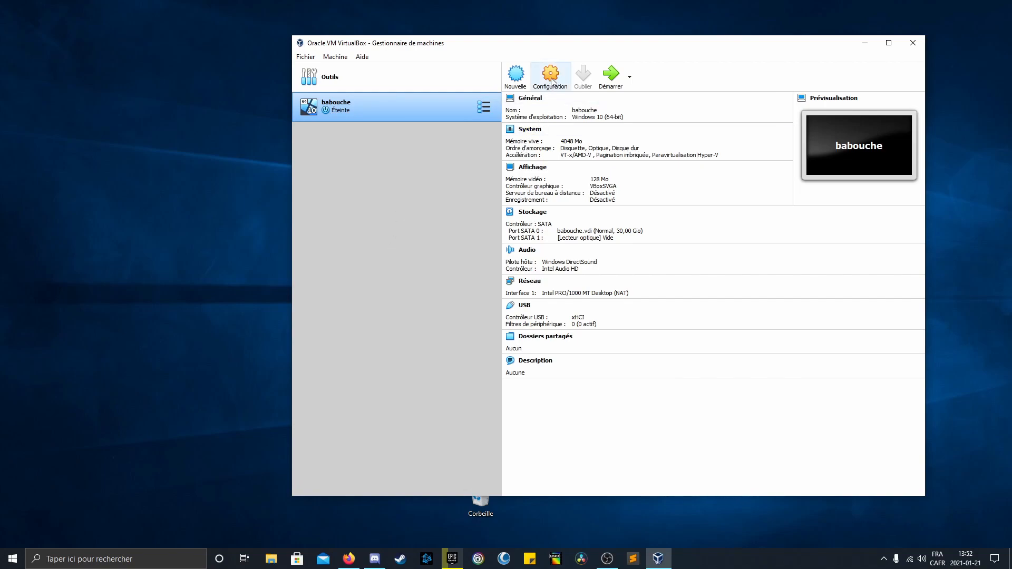
Step: Open the settings of the babouche machine and set its number of processors to 4
{"action": "right_click", "coordinate": [409, 112]}
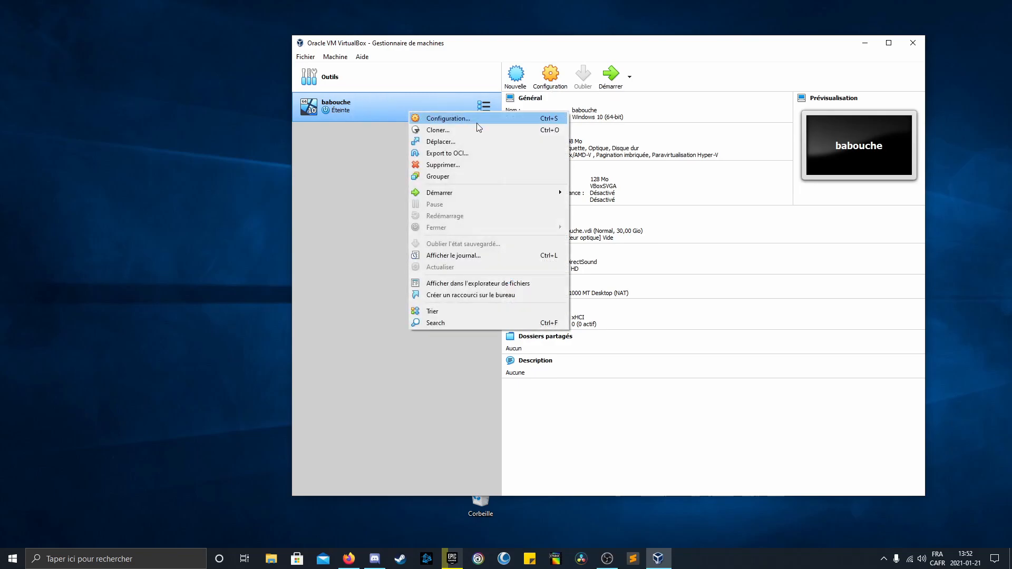
{"action": "left_click", "coordinate": [473, 120]}
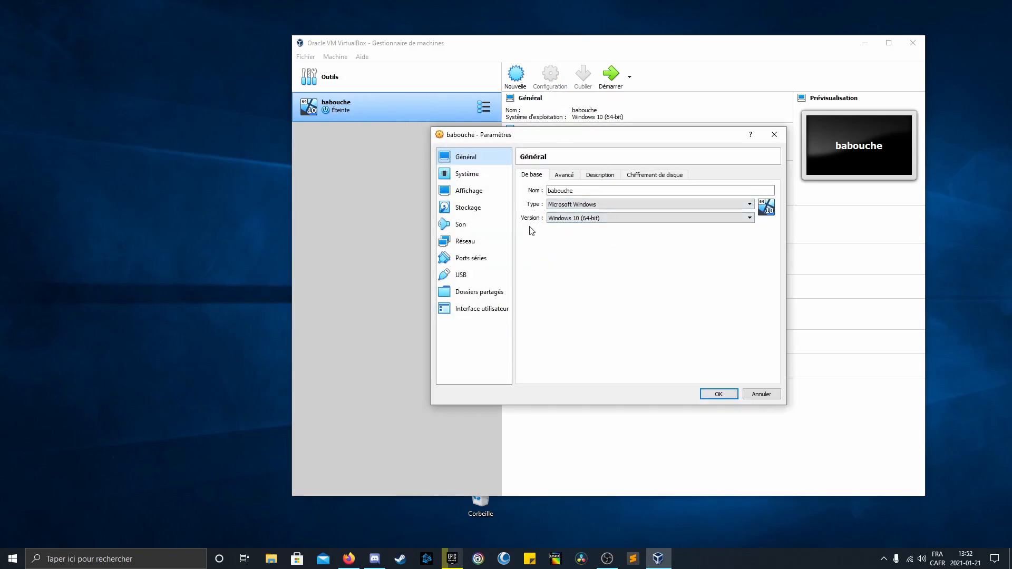
{"action": "left_click", "coordinate": [498, 175]}
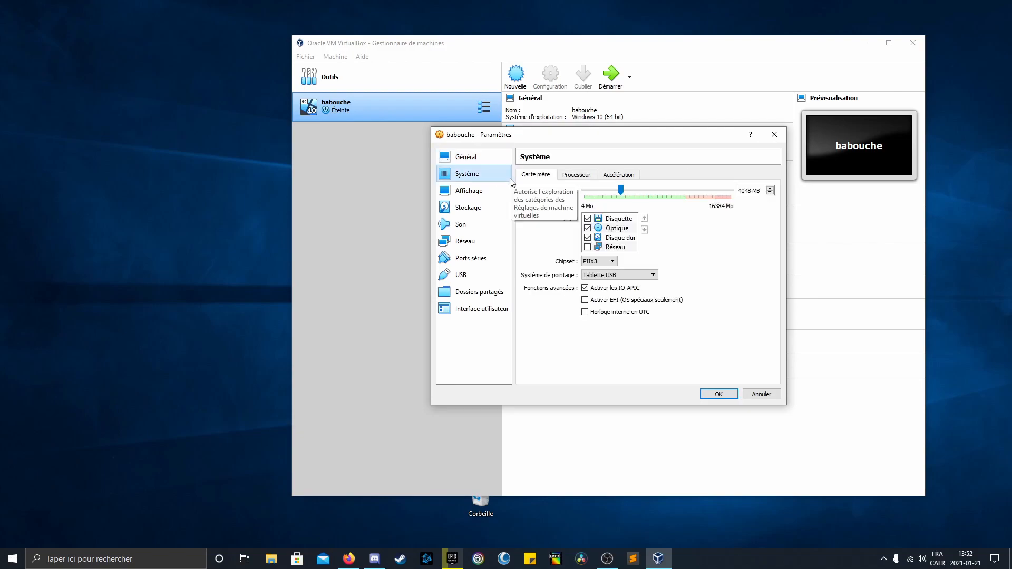
{"action": "left_click", "coordinate": [575, 178]}
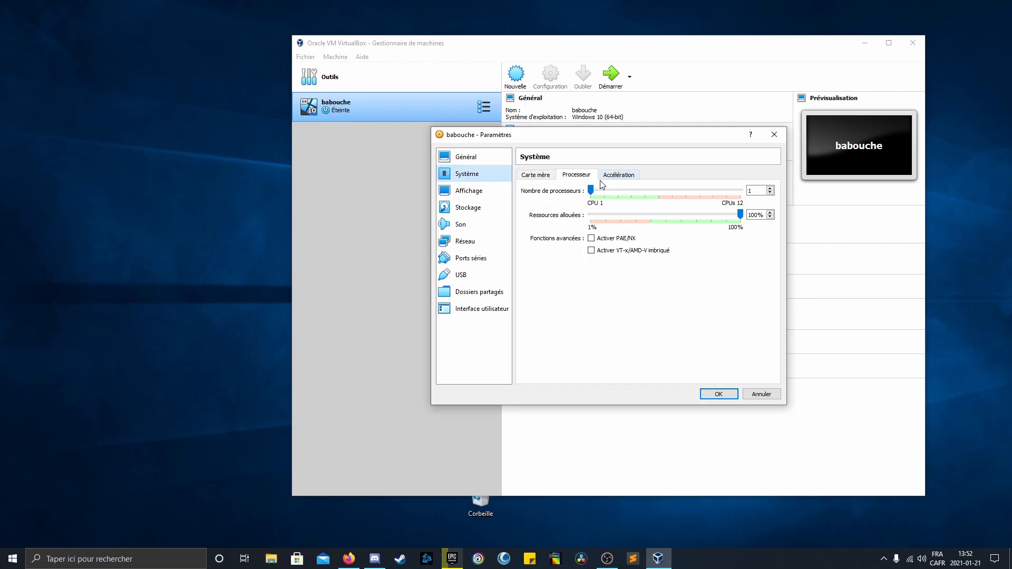
{"action": "left_click_drag", "start_coordinate": [591, 190], "coordinate": [630, 195]}
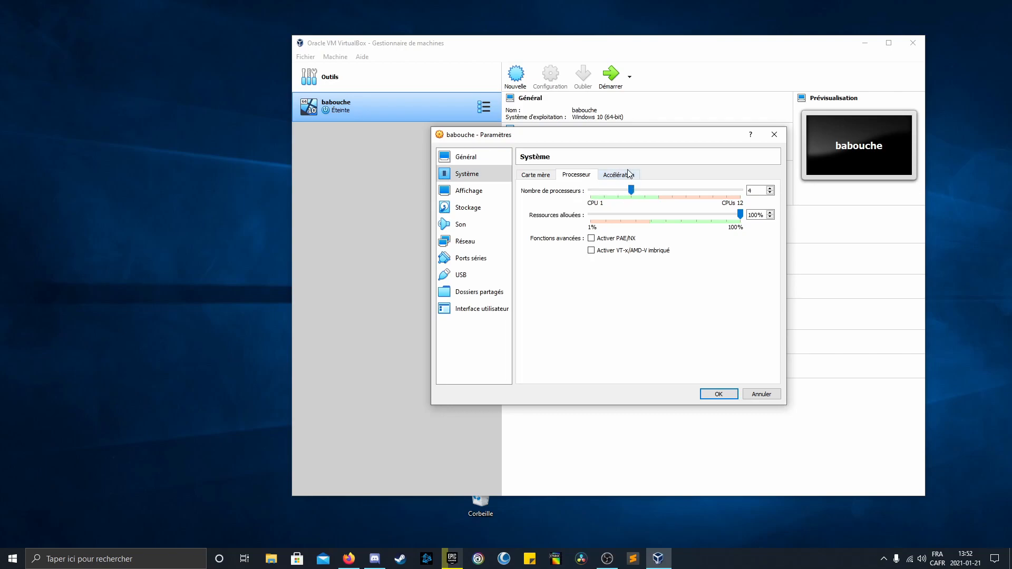
{"action": "left_click", "coordinate": [627, 175]}
{"action": "left_click", "coordinate": [575, 175]}
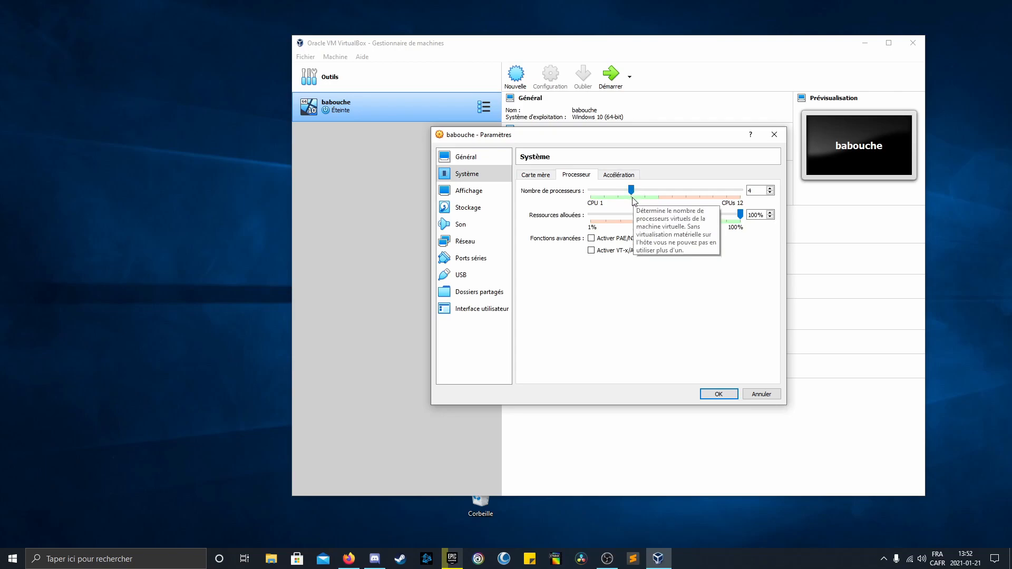
Step: Examine babouche's display settings and its storage devices, including the babouche.vdi disk and the empty optical drive
{"action": "left_click", "coordinate": [485, 192]}
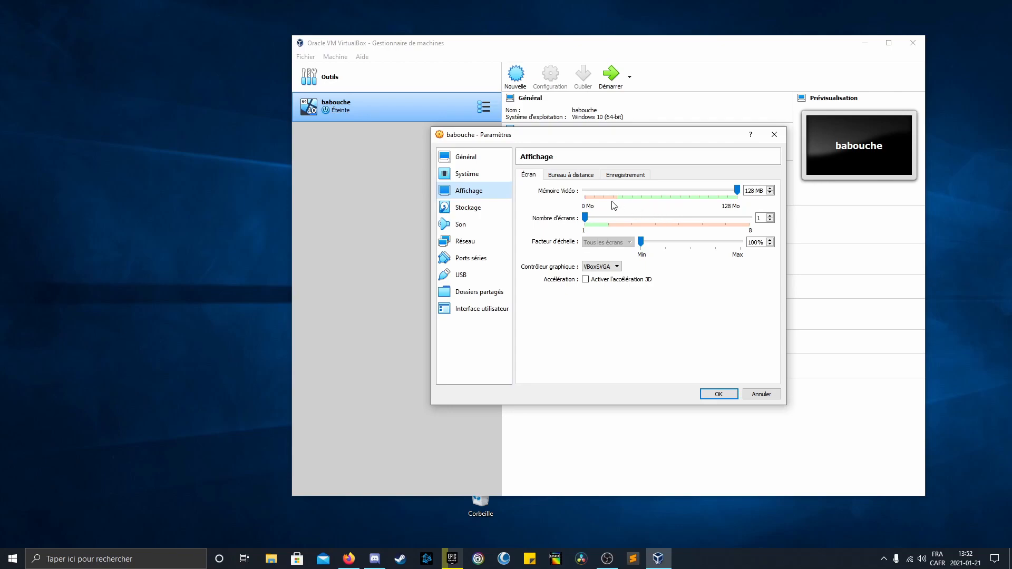
{"action": "mouse_move", "coordinate": [585, 218]}
{"action": "left_mouse_down"}
{"action": "mouse_move", "coordinate": [600, 219]}
{"action": "mouse_move", "coordinate": [585, 218]}
{"action": "left_mouse_up"}
{"action": "left_click", "coordinate": [483, 207]}
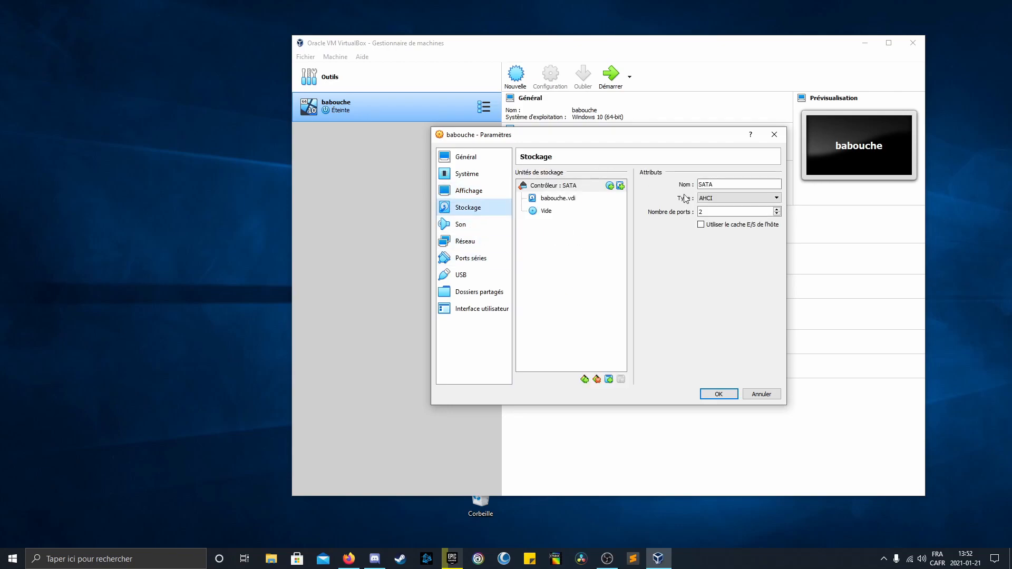
{"action": "left_click", "coordinate": [559, 203]}
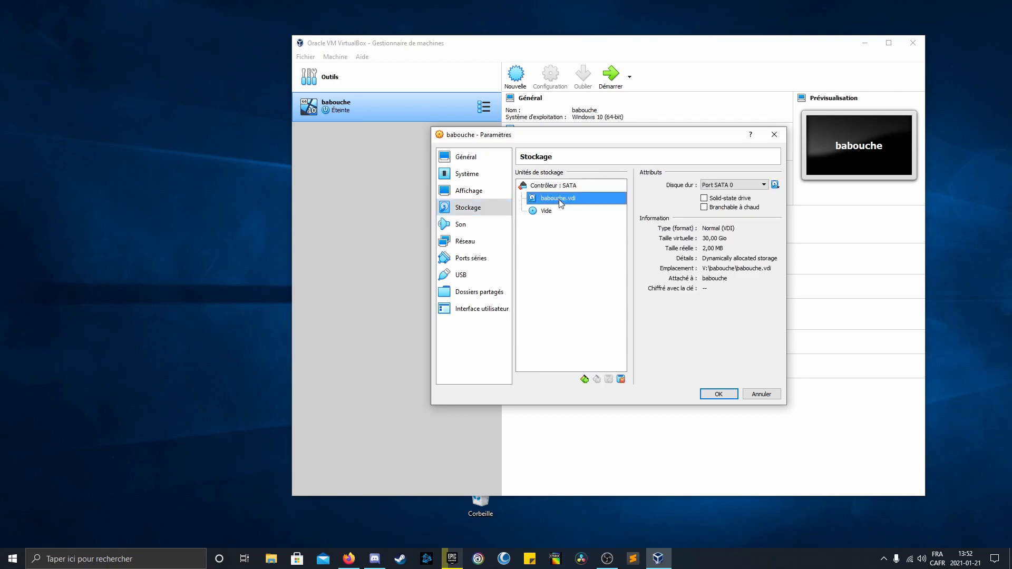
{"action": "right_click", "coordinate": [560, 203]}
{"action": "left_click", "coordinate": [577, 251]}
{"action": "left_click", "coordinate": [551, 215]}
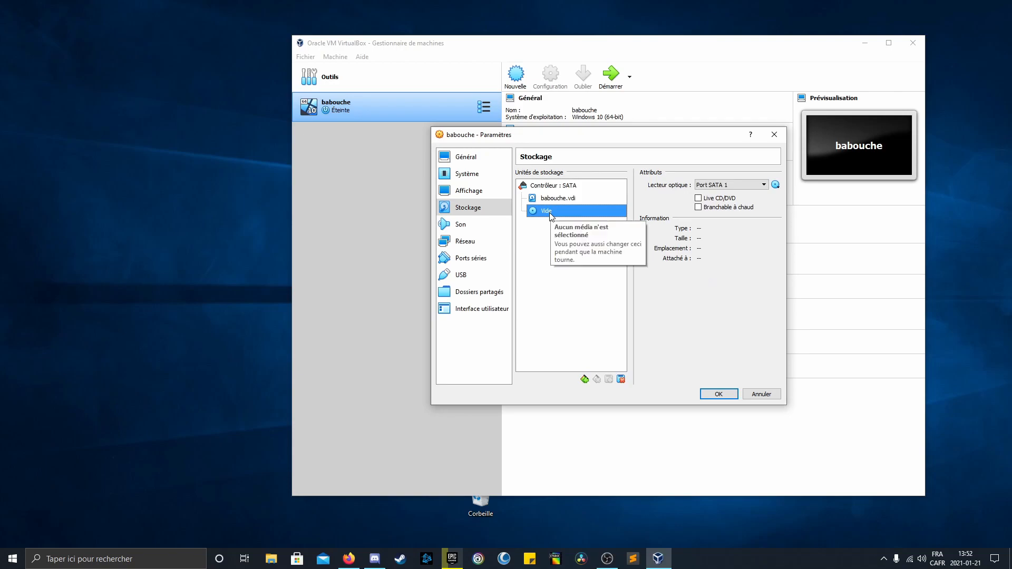
{"action": "right_click", "coordinate": [550, 213]}
{"action": "left_click", "coordinate": [549, 227]}
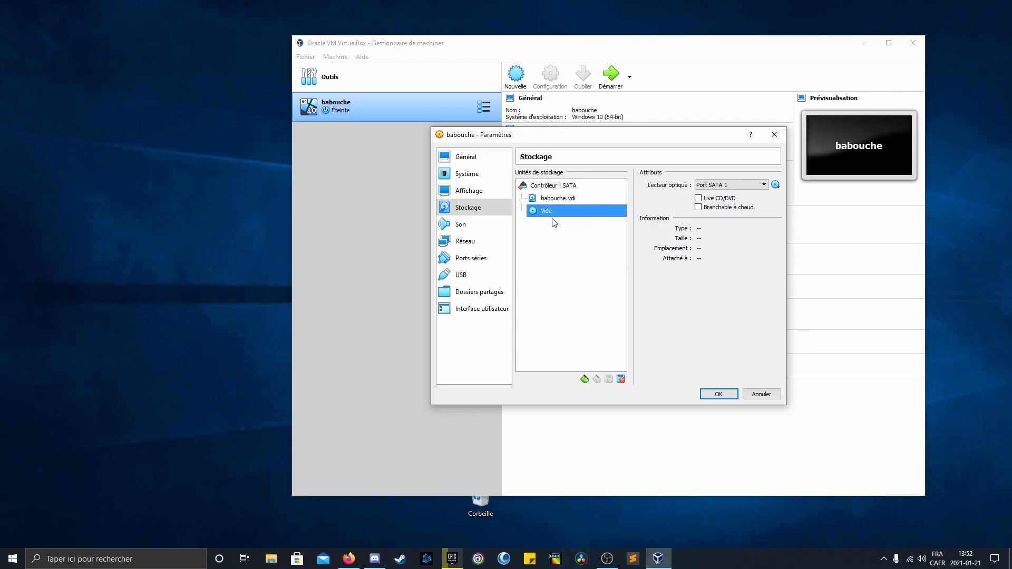
{"action": "right_click", "coordinate": [552, 210]}
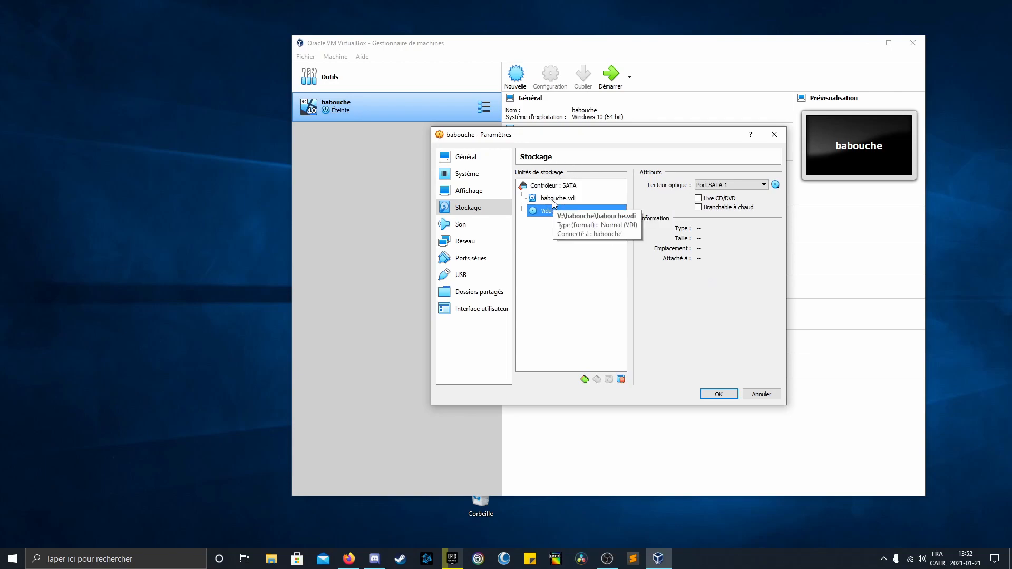
{"action": "left_click", "coordinate": [566, 296]}
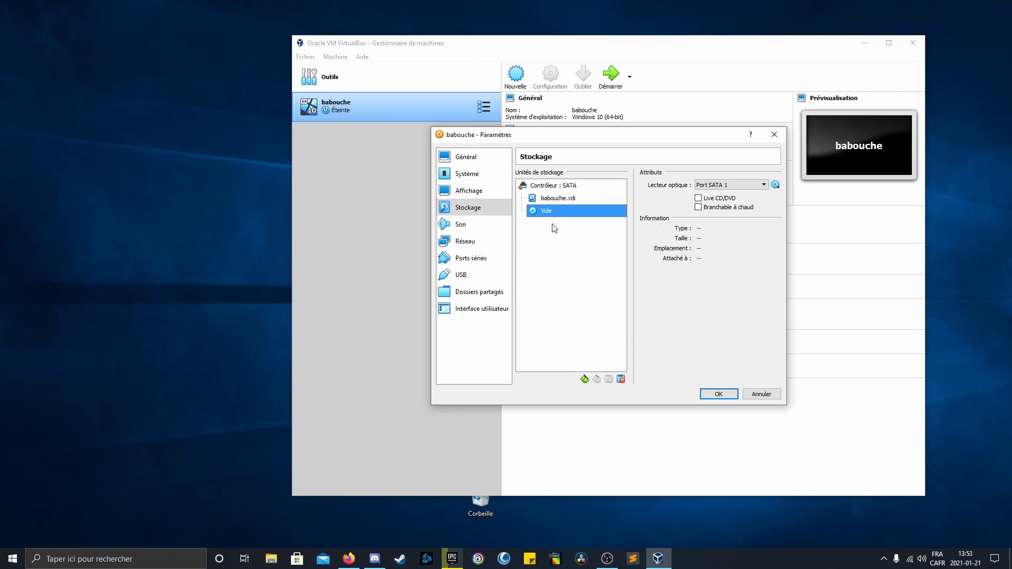
Step: Review babouche's sound, network, serial port, USB, shared folder, user interface and general settings, and save the machine's configuration
{"action": "left_click", "coordinate": [489, 224]}
{"action": "left_click", "coordinate": [482, 243]}
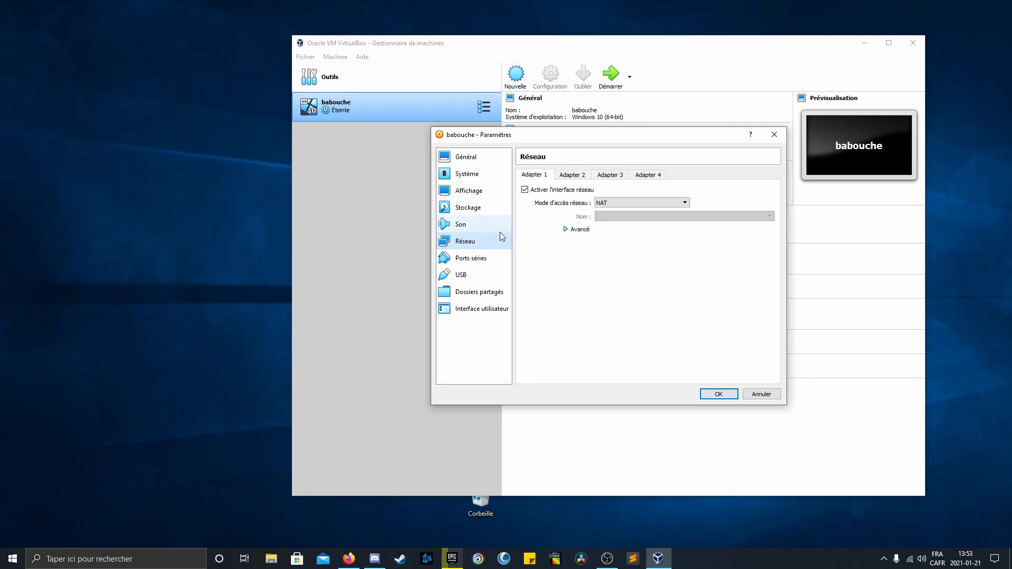
{"action": "left_click", "coordinate": [475, 261]}
{"action": "left_click", "coordinate": [474, 278]}
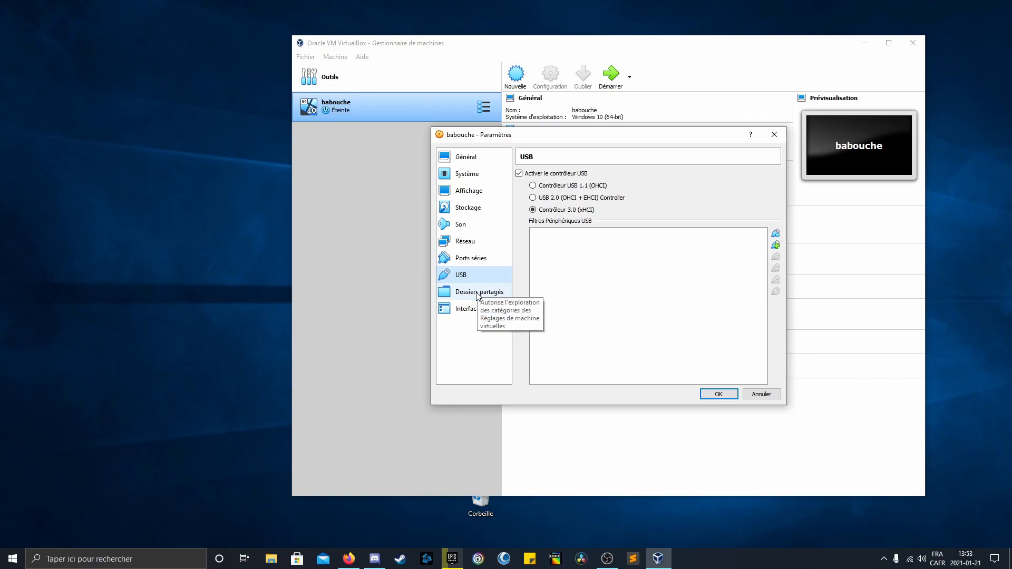
{"action": "left_click", "coordinate": [478, 293]}
{"action": "left_click", "coordinate": [486, 311]}
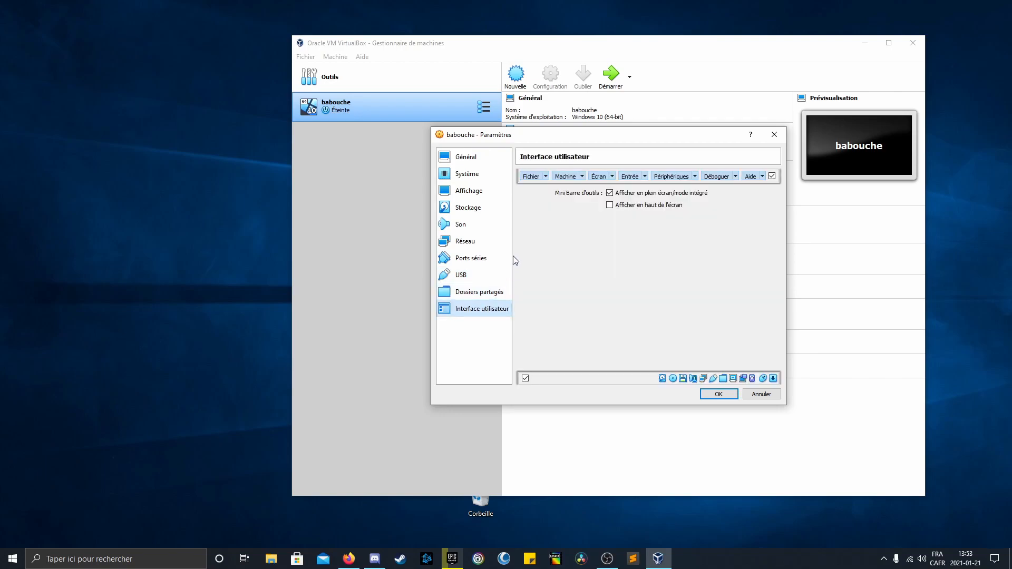
{"action": "left_click", "coordinate": [490, 163]}
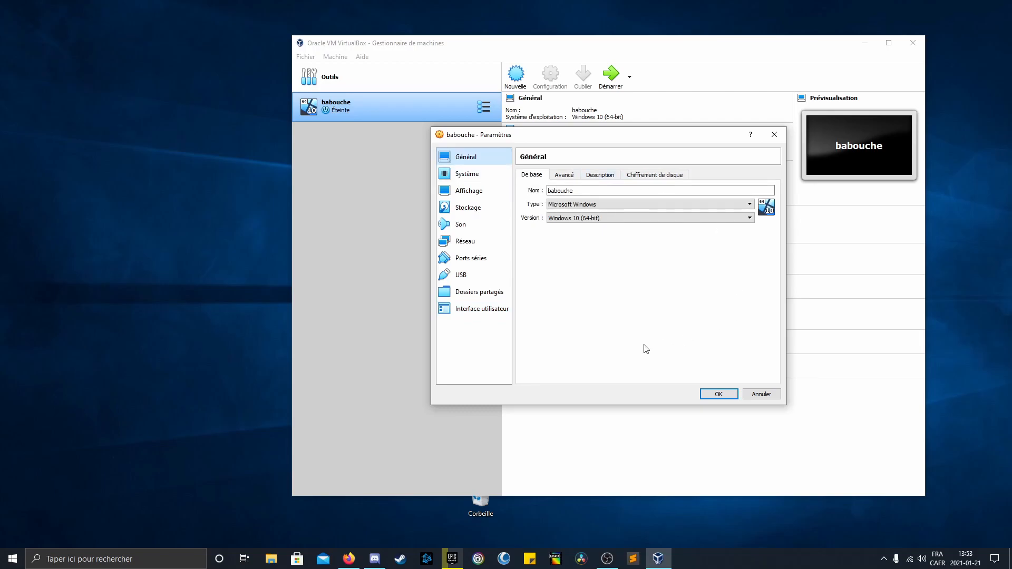
{"action": "left_click", "coordinate": [716, 394]}
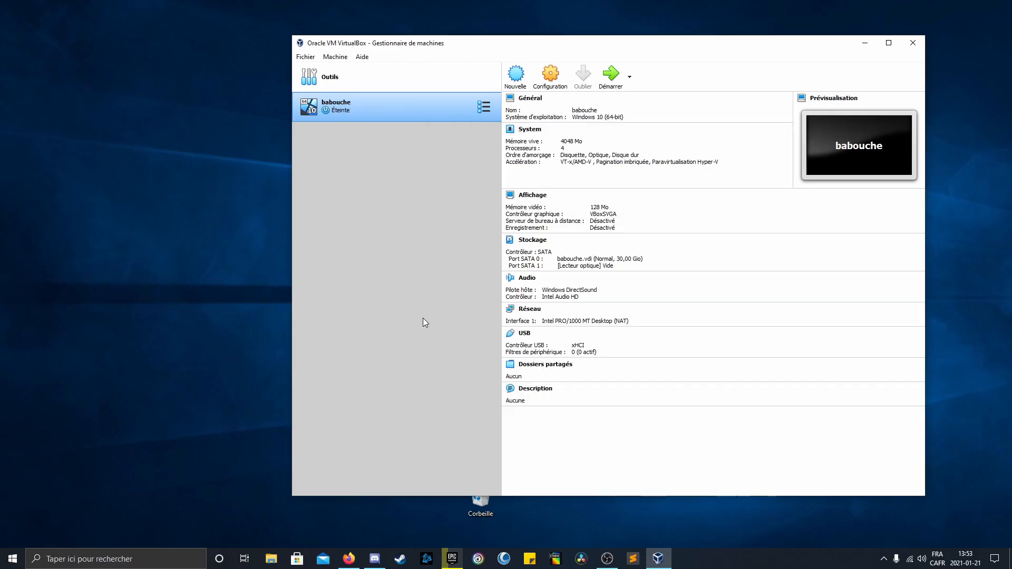